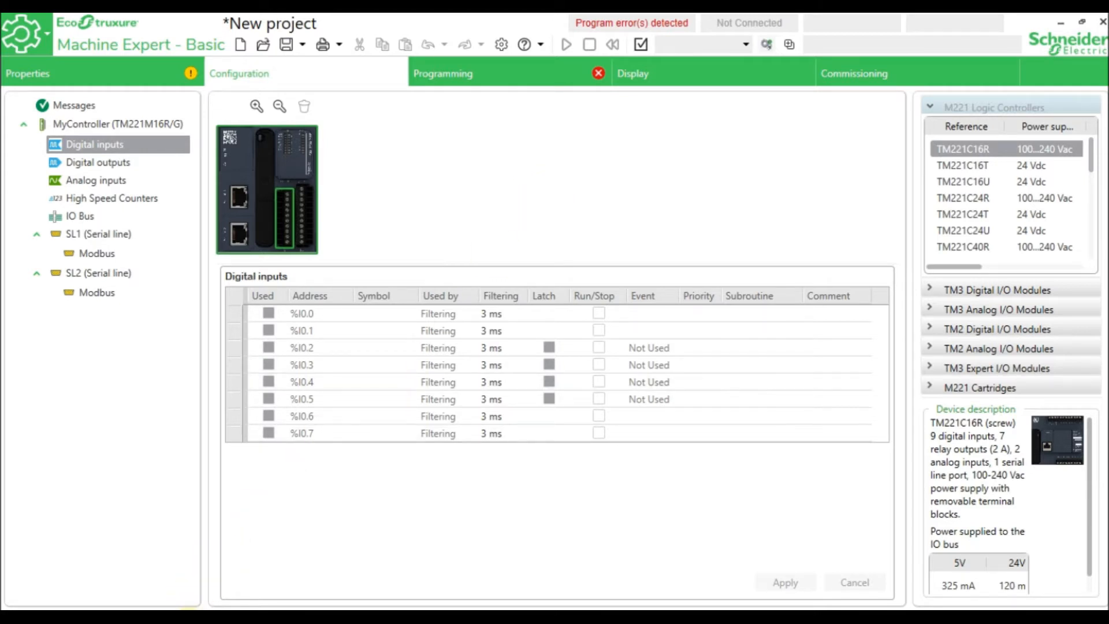
# - Add a TM3TI4/G analog expansion module beside the M221 controller after viewing the thermocouple types picture
pyautogui.click(189, 621)
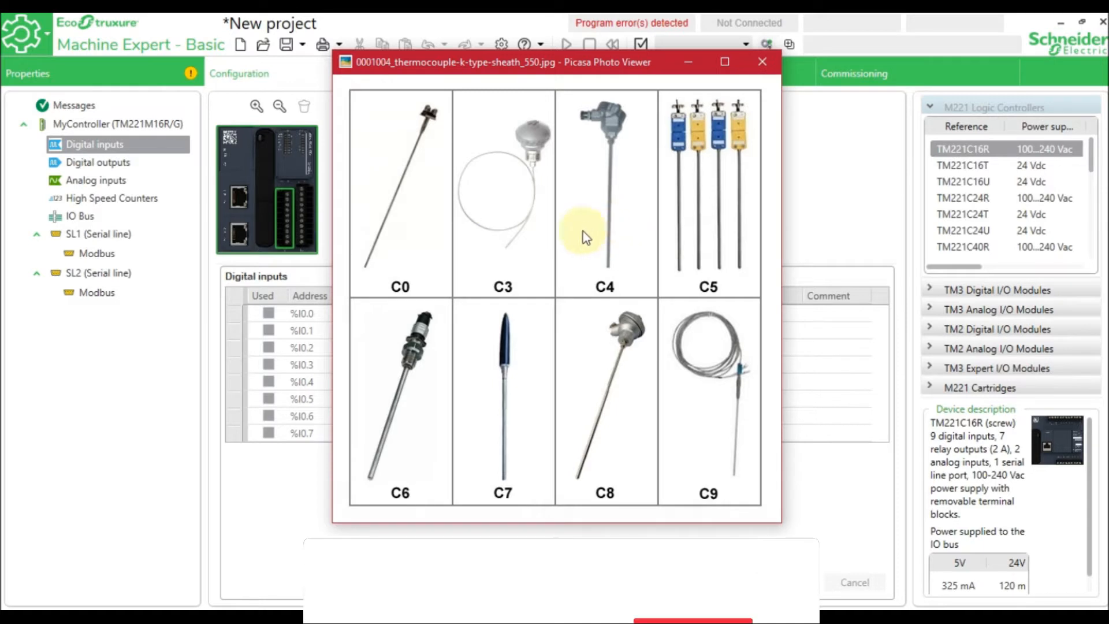
pyautogui.click(688, 64)
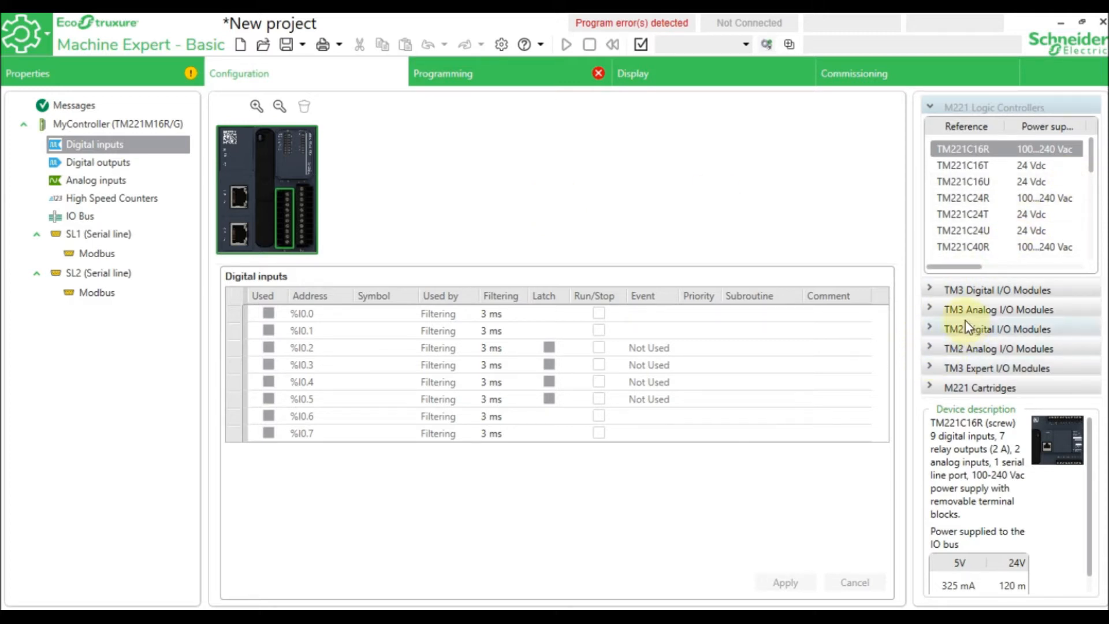
pyautogui.click(941, 310)
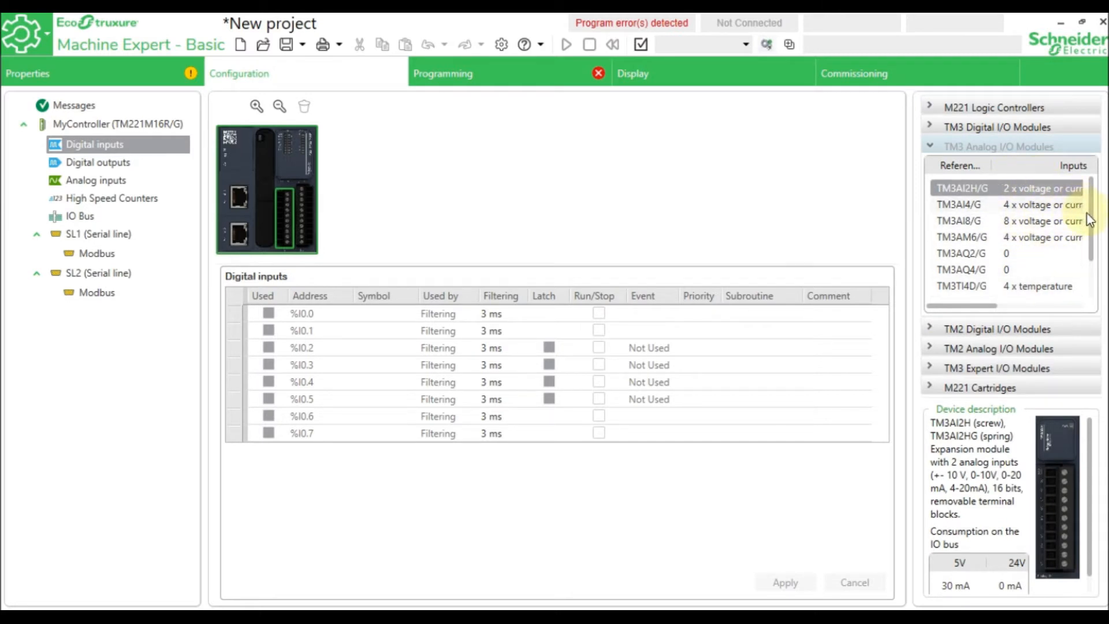
pyautogui.moveTo(1090, 217); pyautogui.dragTo(1091, 252)
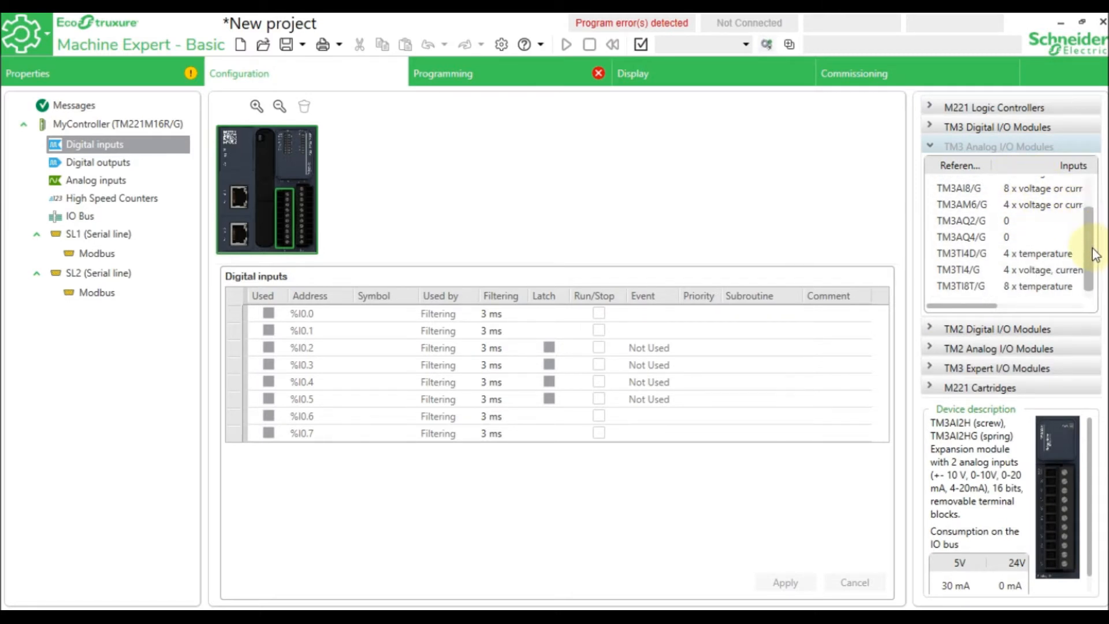
pyautogui.click(962, 257)
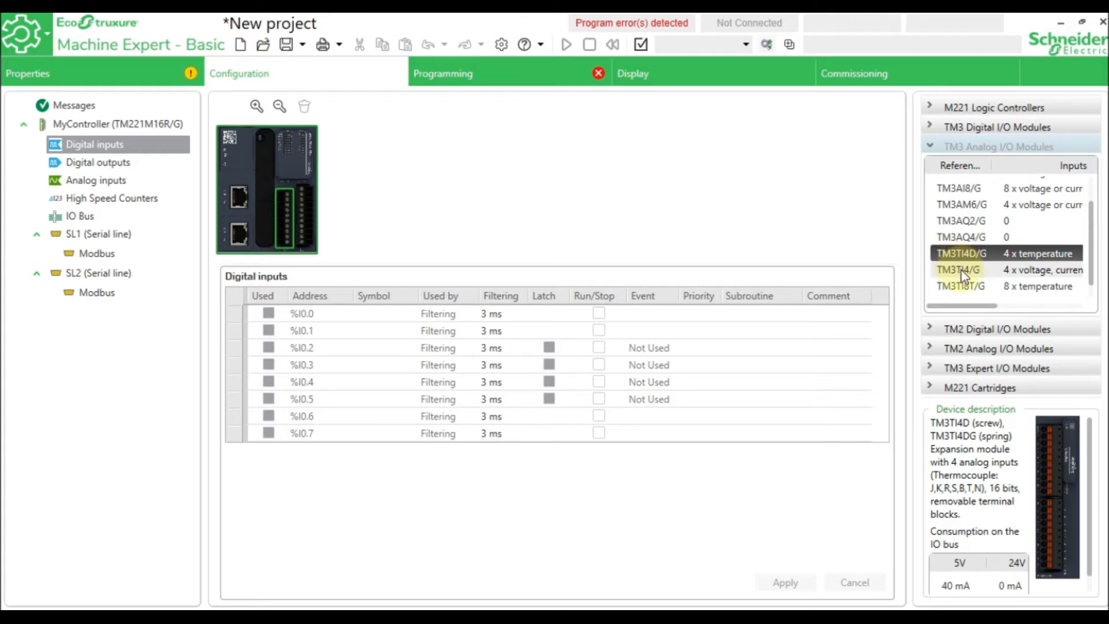
pyautogui.click(964, 273)
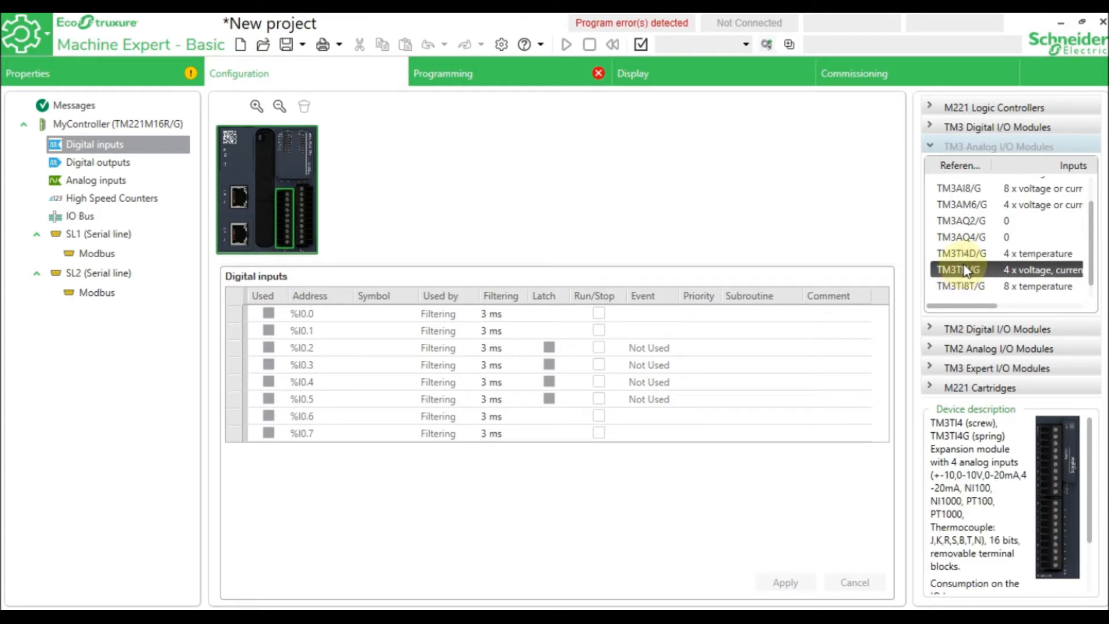
pyautogui.moveTo(965, 270); pyautogui.dragTo(521, 164)
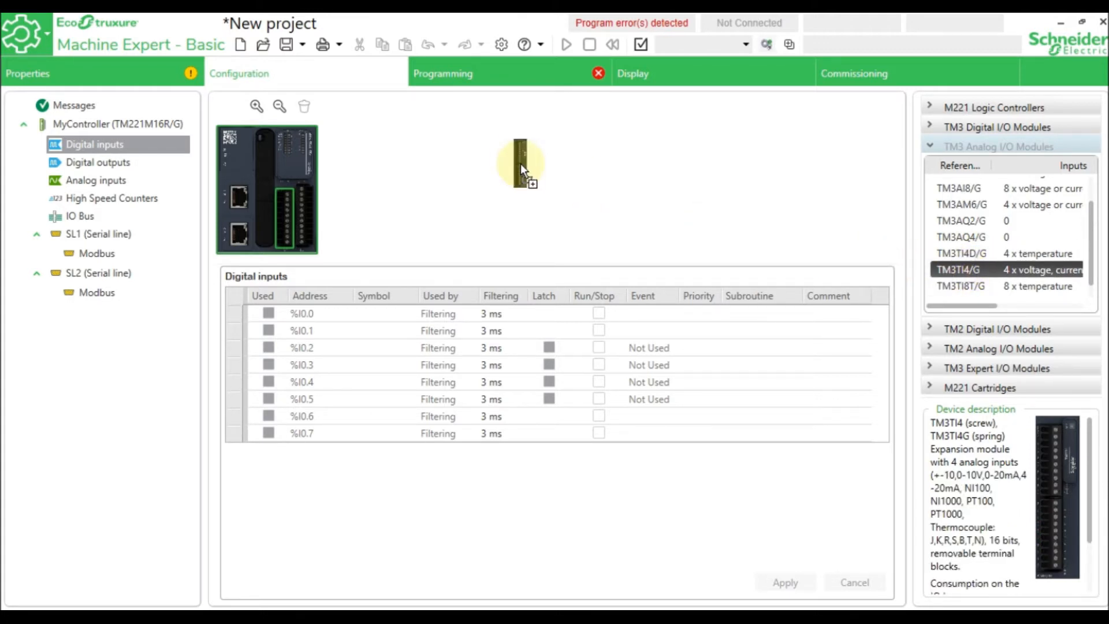
pyautogui.moveTo(373, 202); pyautogui.dragTo(374, 203)
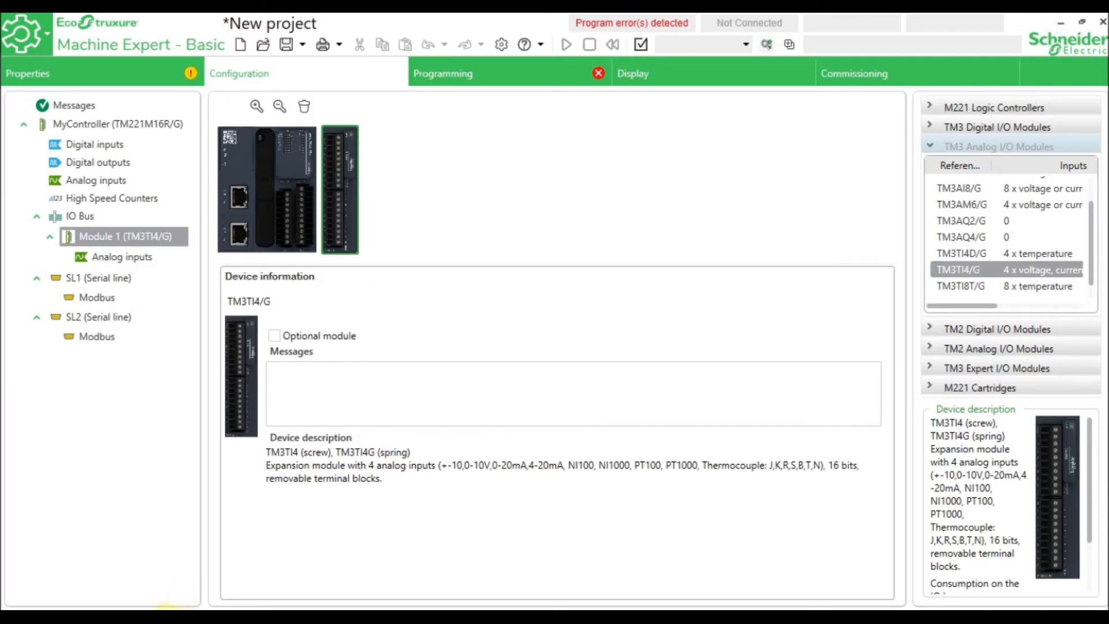
# - Switch to Adobe Reader and examine the Pt100 element types and temperature ranges in the E52 sensor datasheet's list of models
pyautogui.click(168, 622)
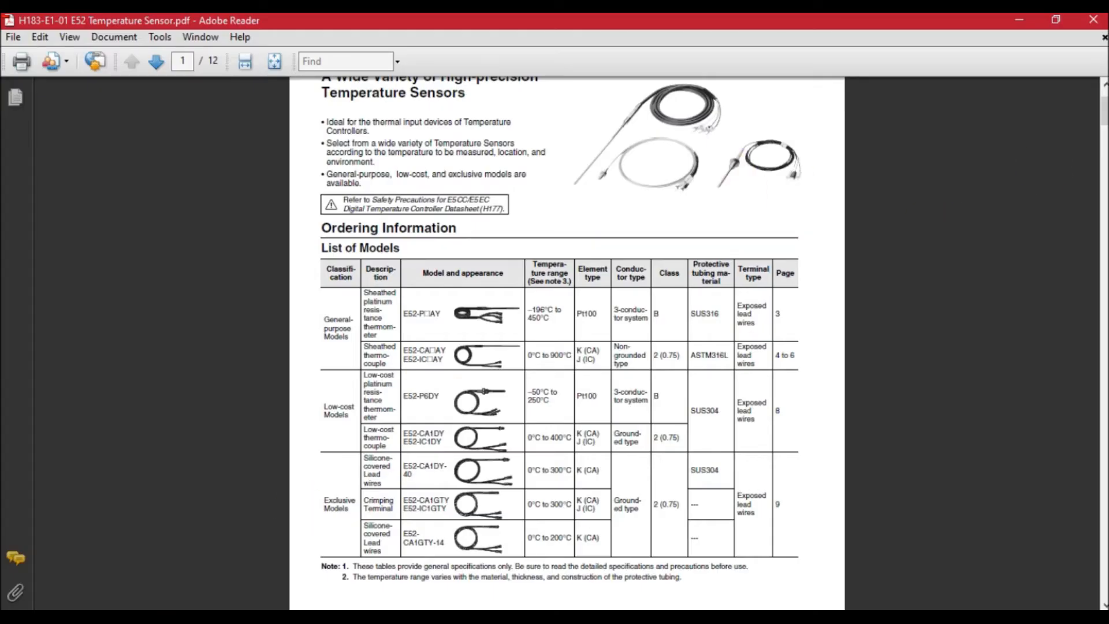
pyautogui.moveTo(1105, 111); pyautogui.dragTo(1105, 117)
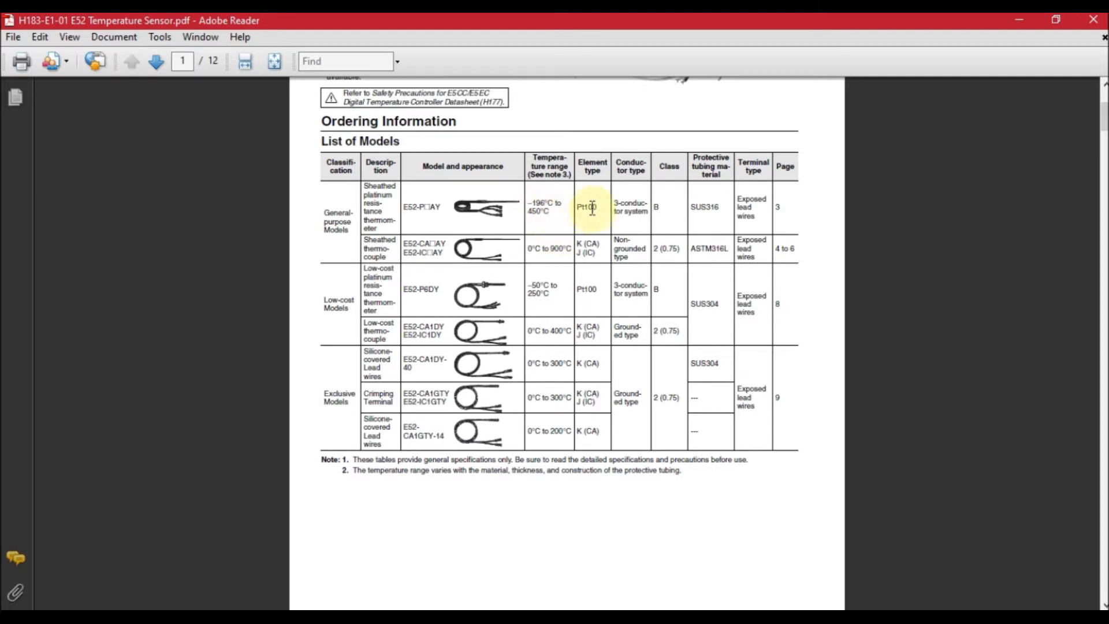
pyautogui.moveTo(598, 210); pyautogui.dragTo(577, 209)
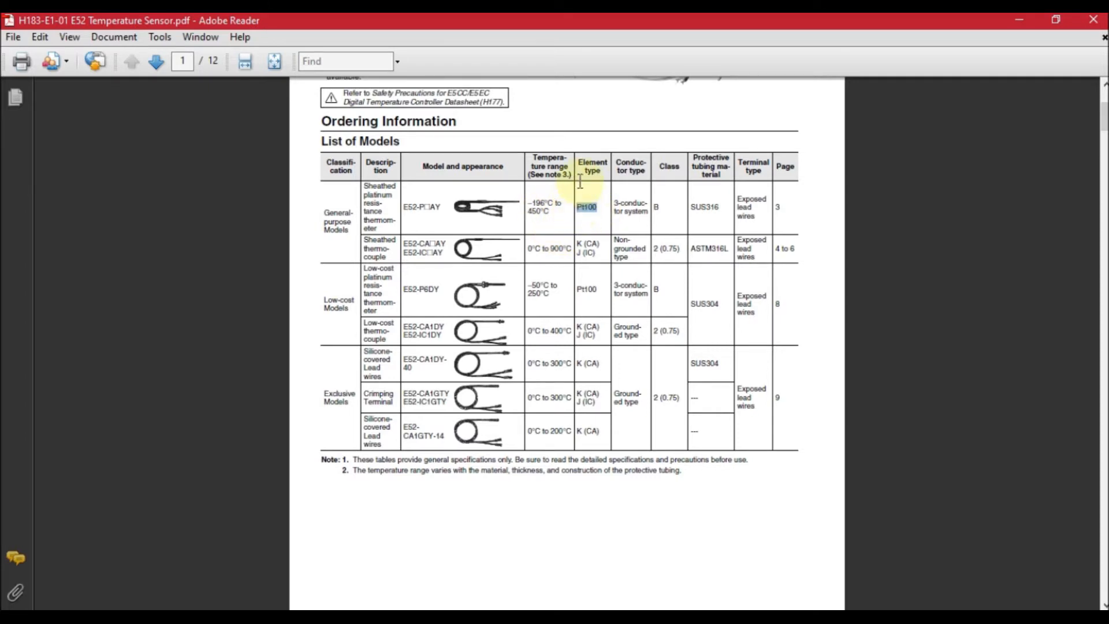
pyautogui.moveTo(561, 205); pyautogui.dragTo(527, 206)
pyautogui.click(585, 223)
pyautogui.moveTo(603, 219); pyautogui.dragTo(535, 213)
pyautogui.click(540, 217)
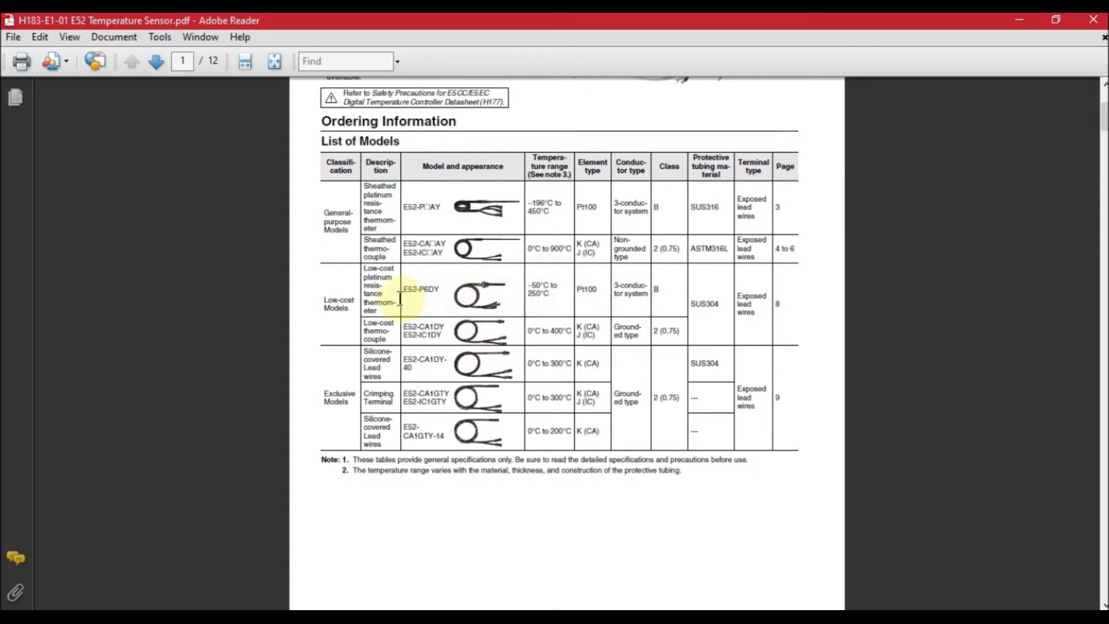
pyautogui.click(600, 290)
pyautogui.moveTo(601, 290); pyautogui.dragTo(568, 291)
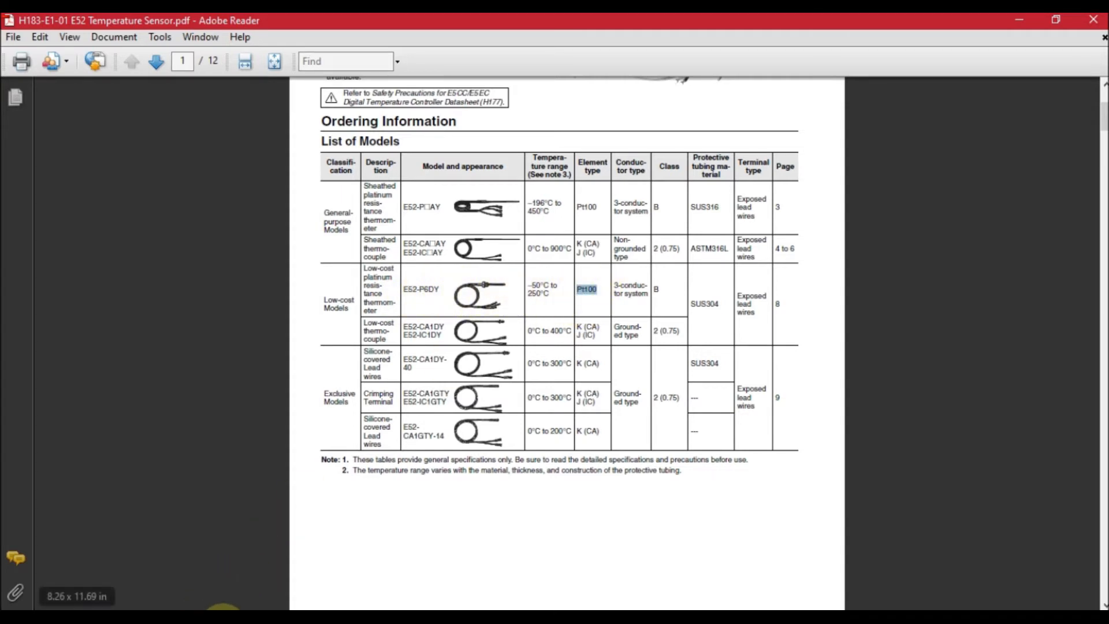
# - Return to Machine Expert - Basic and set the type of Module 1's analog input %IW1.0 to PT100
pyautogui.click(223, 618)
pyautogui.click(121, 256)
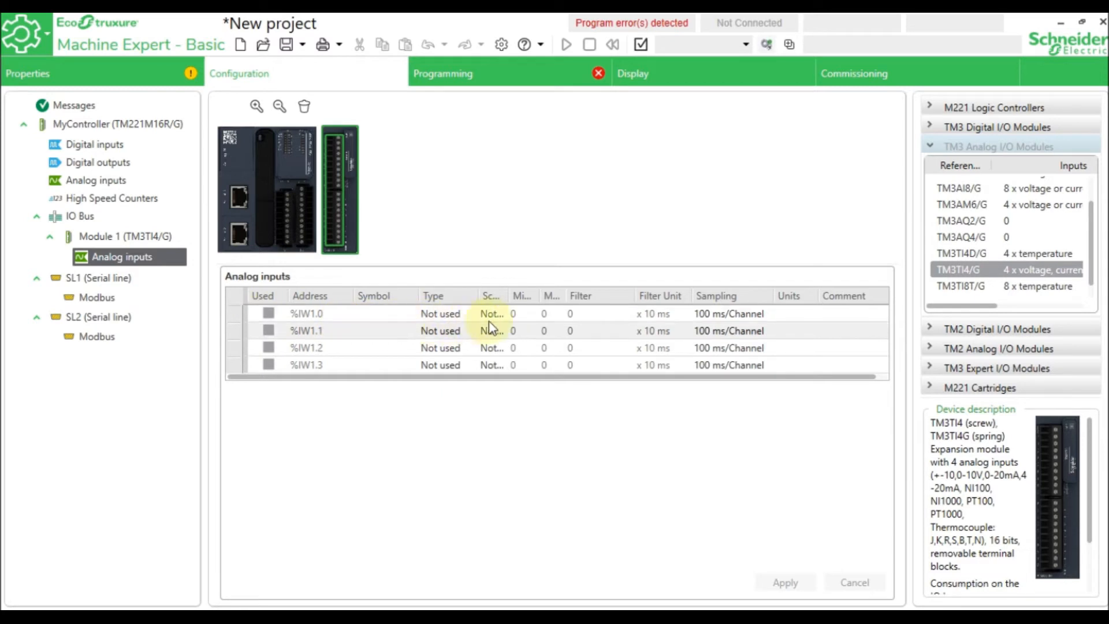
pyautogui.click(445, 315)
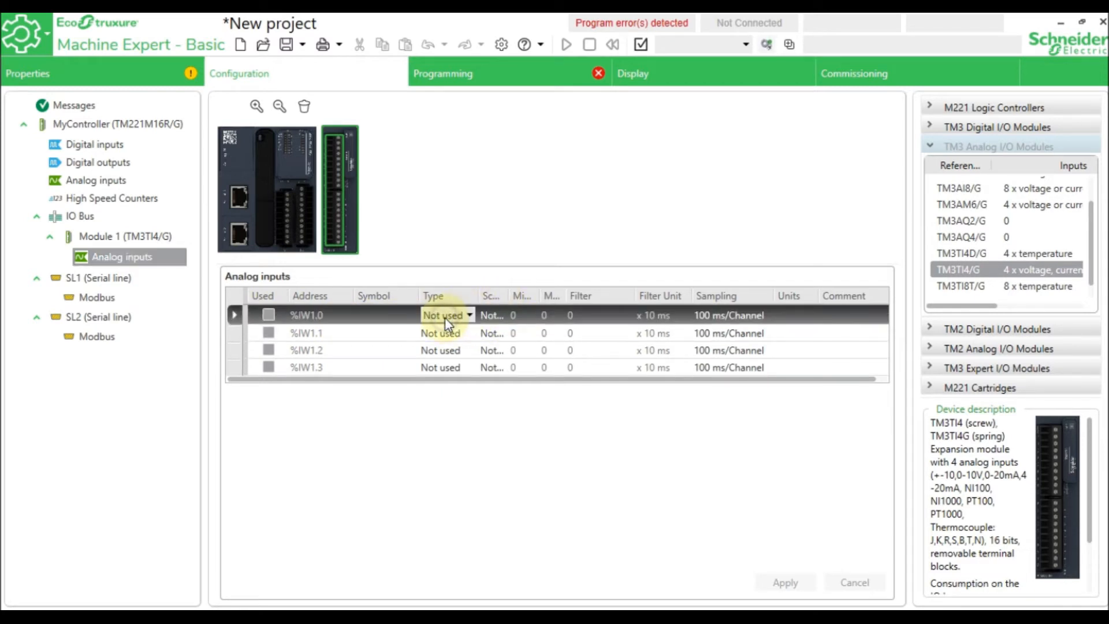
pyautogui.click(471, 317)
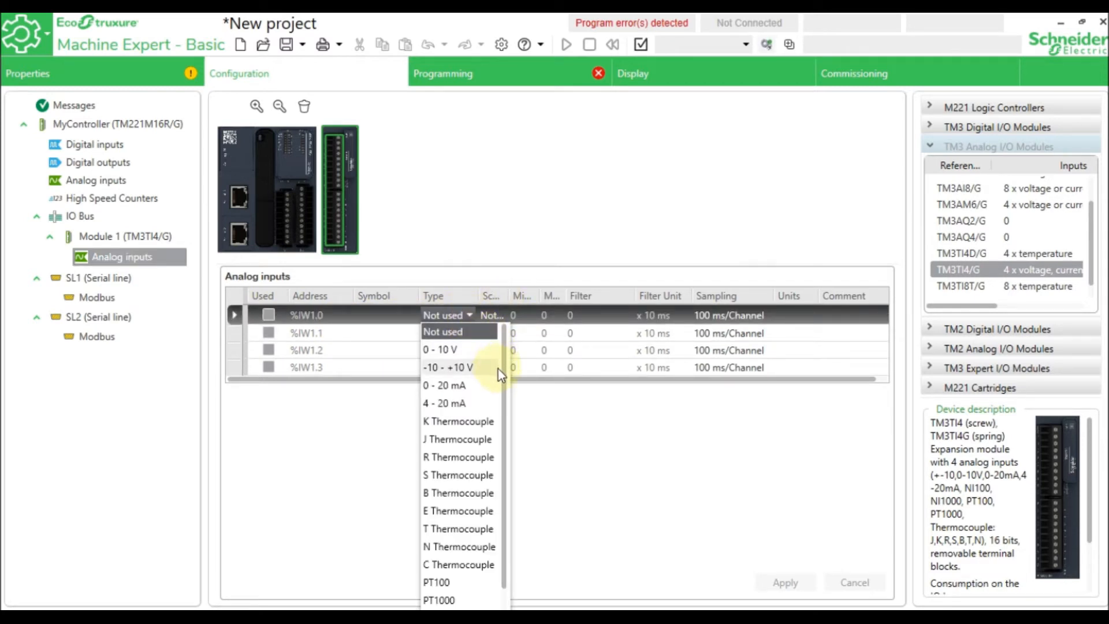
pyautogui.click(428, 582)
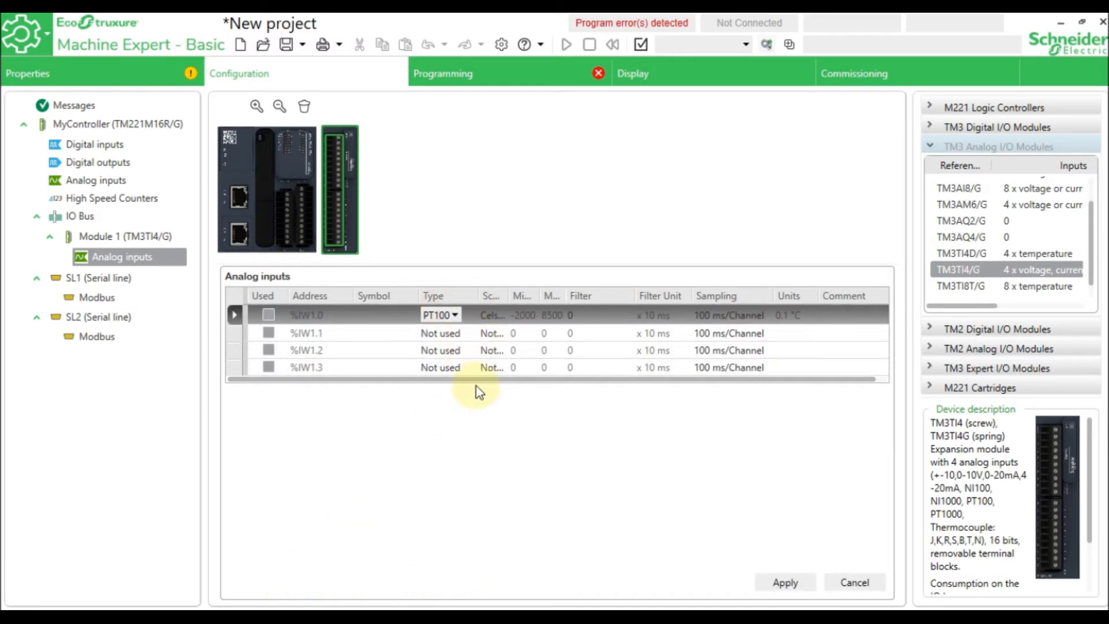
# - Widen the Scope column and set the scope of %IW1.0 to Normal
pyautogui.moveTo(505, 299); pyautogui.dragTo(530, 299)
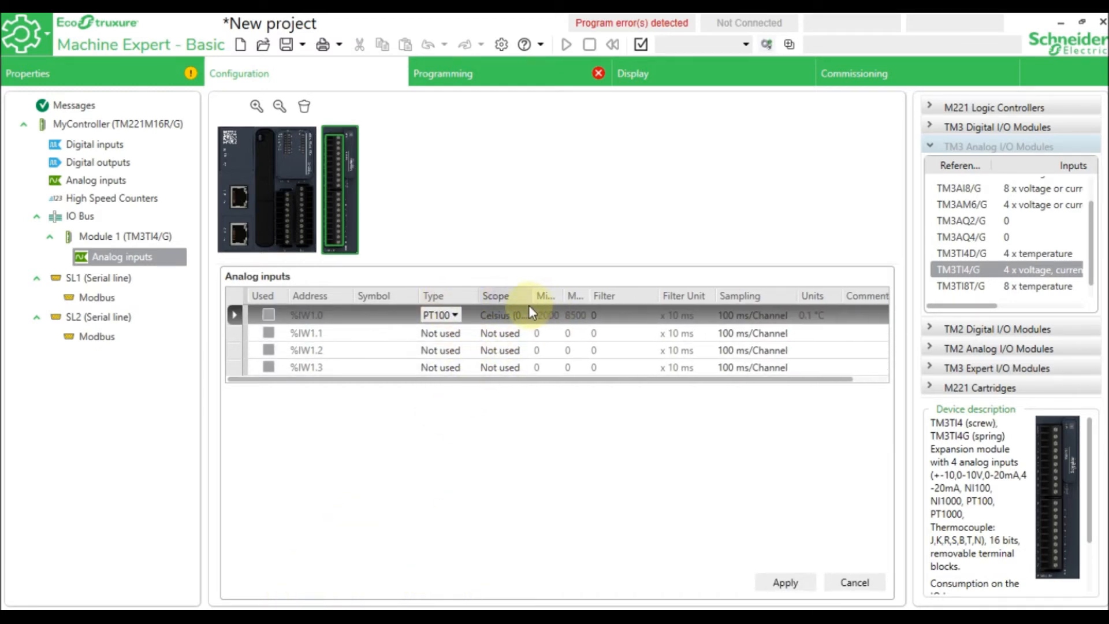
pyautogui.click(513, 316)
pyautogui.click(515, 315)
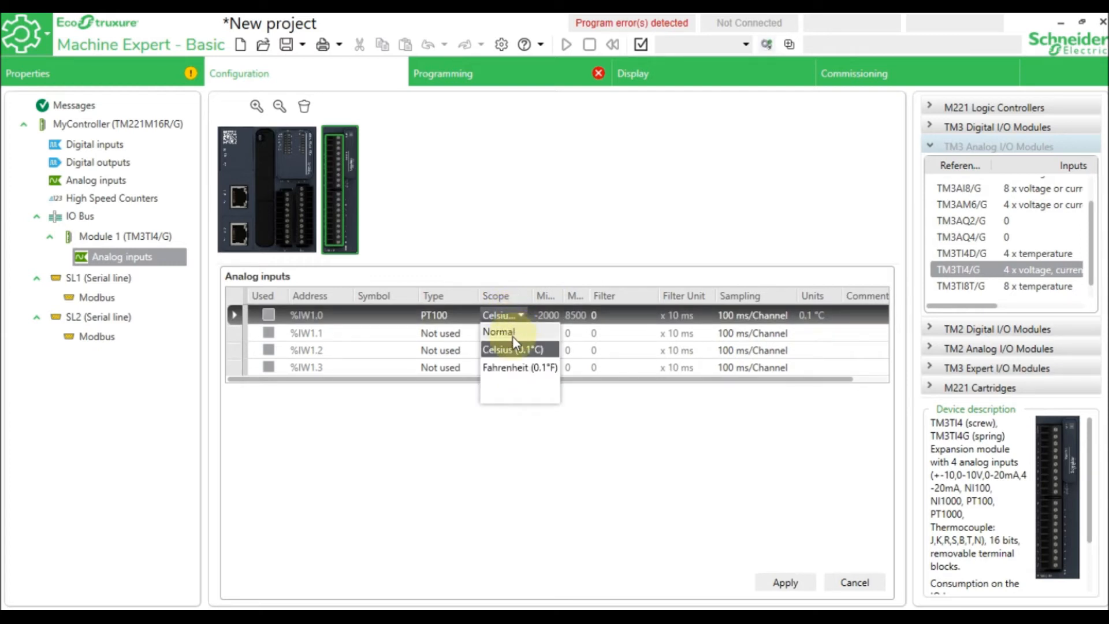
pyautogui.click(512, 334)
# - Check the E52-P6DY temperature range in the datasheet, then apply a minimum of -50 and a maximum of 250 to %IW1.0
pyautogui.moveTo(563, 297); pyautogui.dragTo(591, 303)
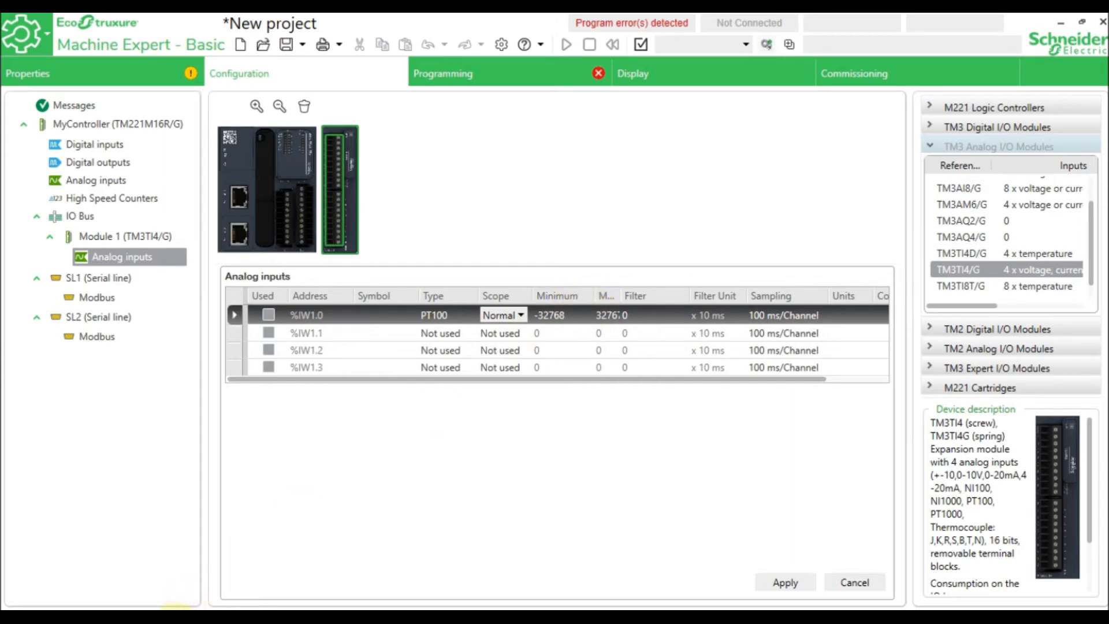
pyautogui.click(176, 608)
pyautogui.moveTo(576, 290); pyautogui.dragTo(521, 286)
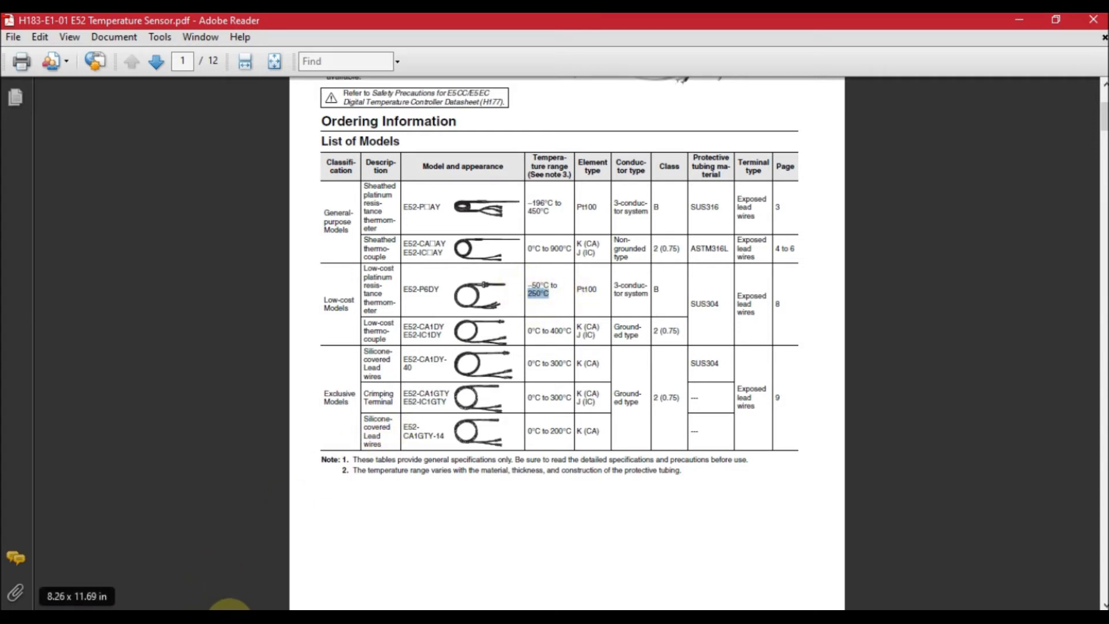
pyautogui.click(226, 608)
pyautogui.click(543, 315)
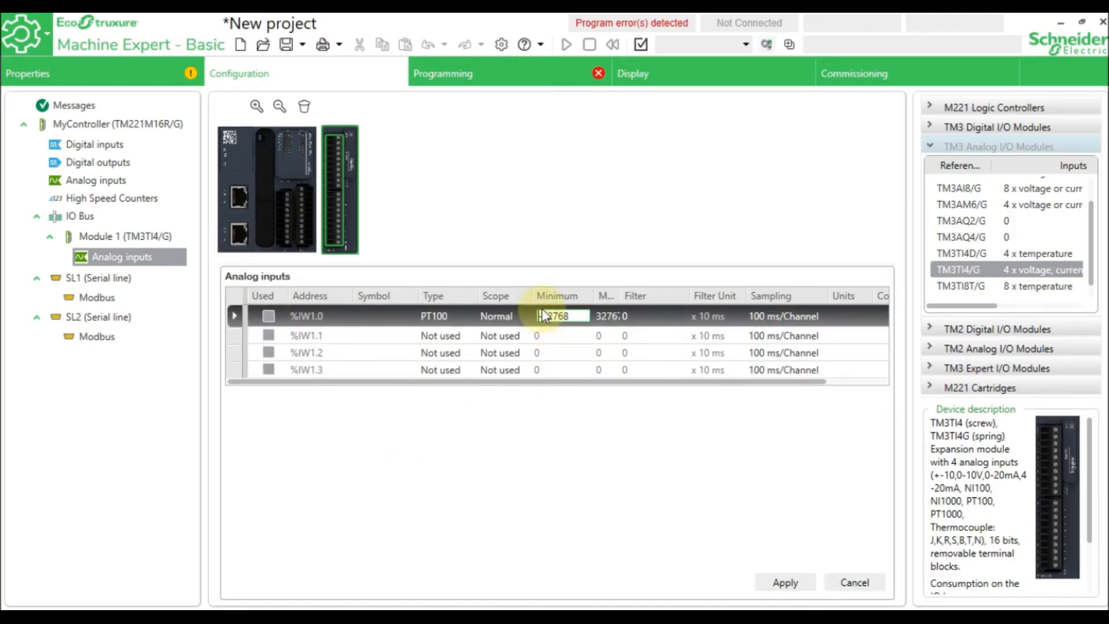
pyautogui.doubleClick(543, 315)
pyautogui.write('-50')
pyautogui.click(603, 317)
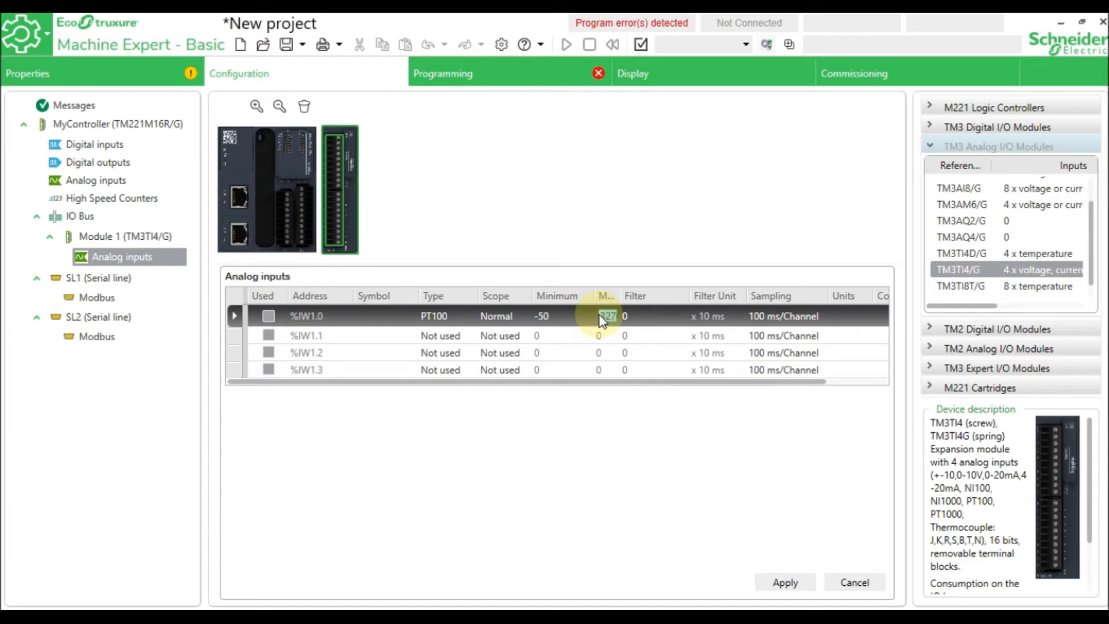
pyautogui.write('250')
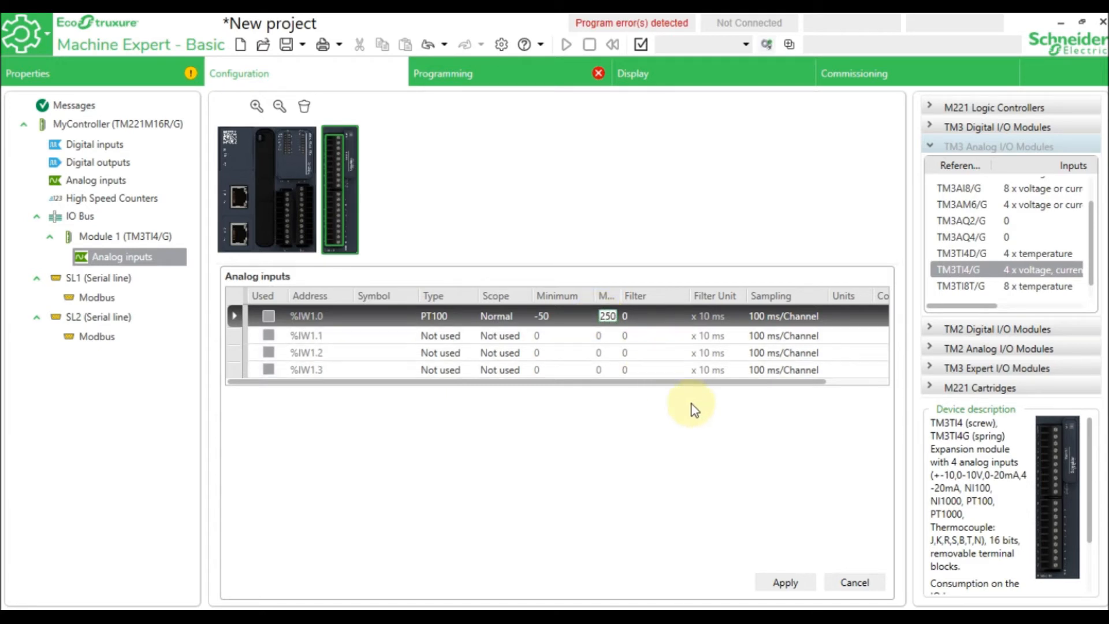
pyautogui.moveTo(623, 296); pyautogui.dragTo(655, 296)
pyautogui.click(773, 583)
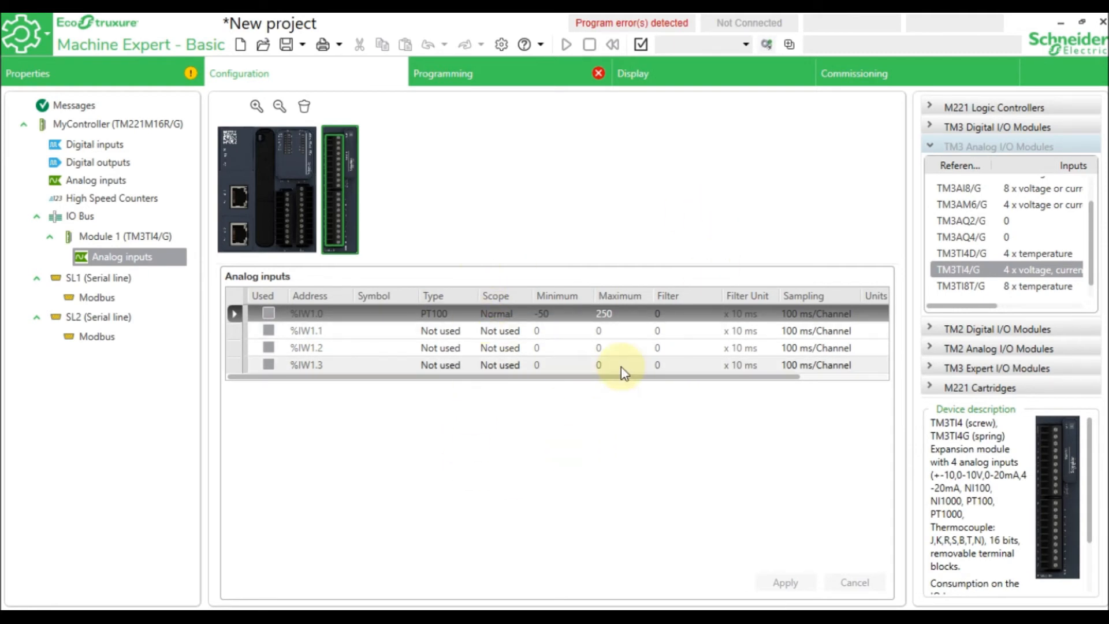
# - Insert an operation block at the end of Rung0 in the ladder program
pyautogui.click(470, 73)
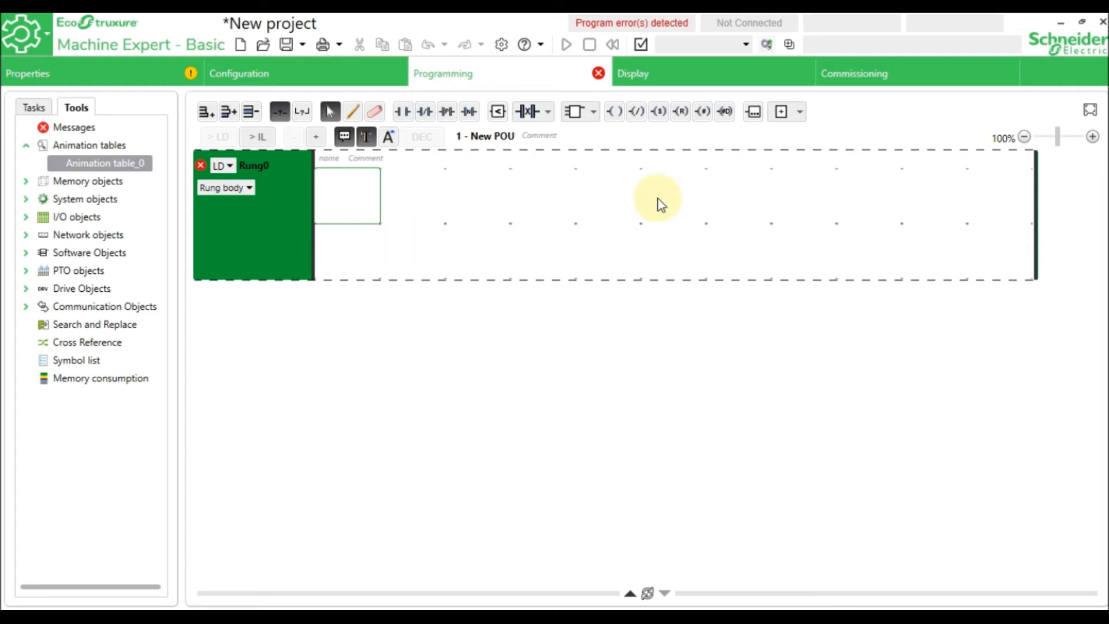
pyautogui.click(757, 117)
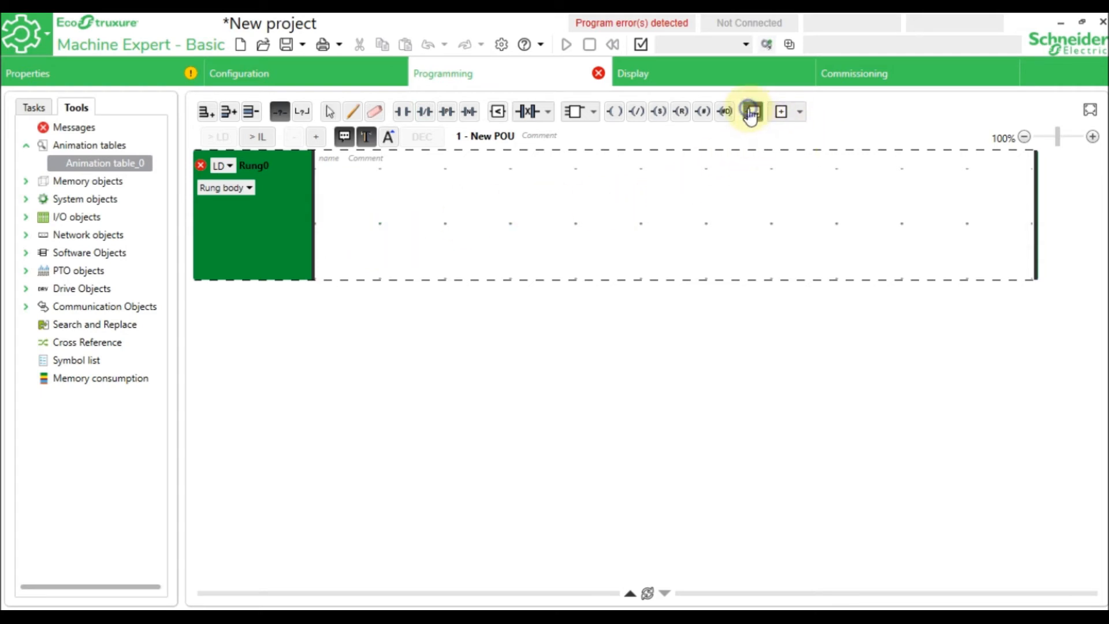
pyautogui.click(983, 179)
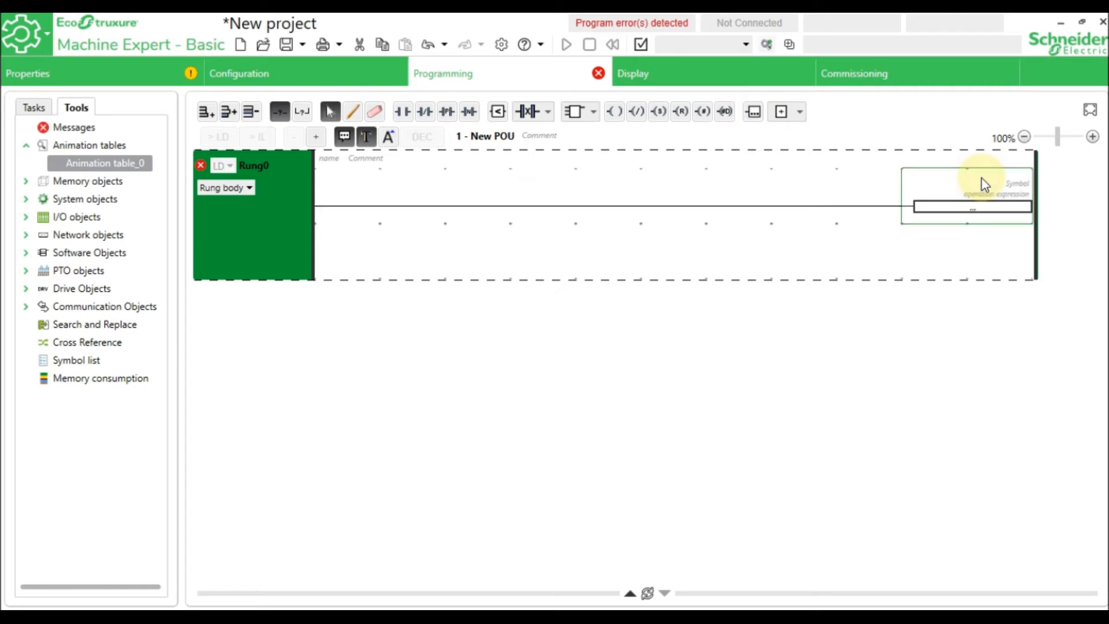
# - Check the module's analog input address and enter the expression %MW0 := %IW1.0 in Rung0's operation block
pyautogui.click(341, 79)
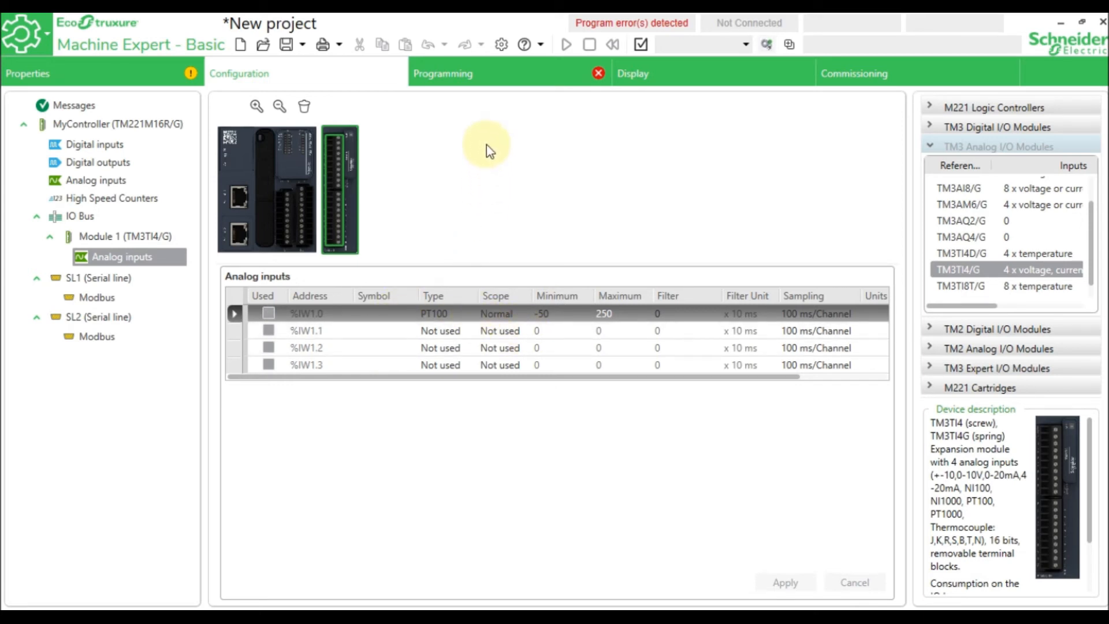
pyautogui.click(519, 68)
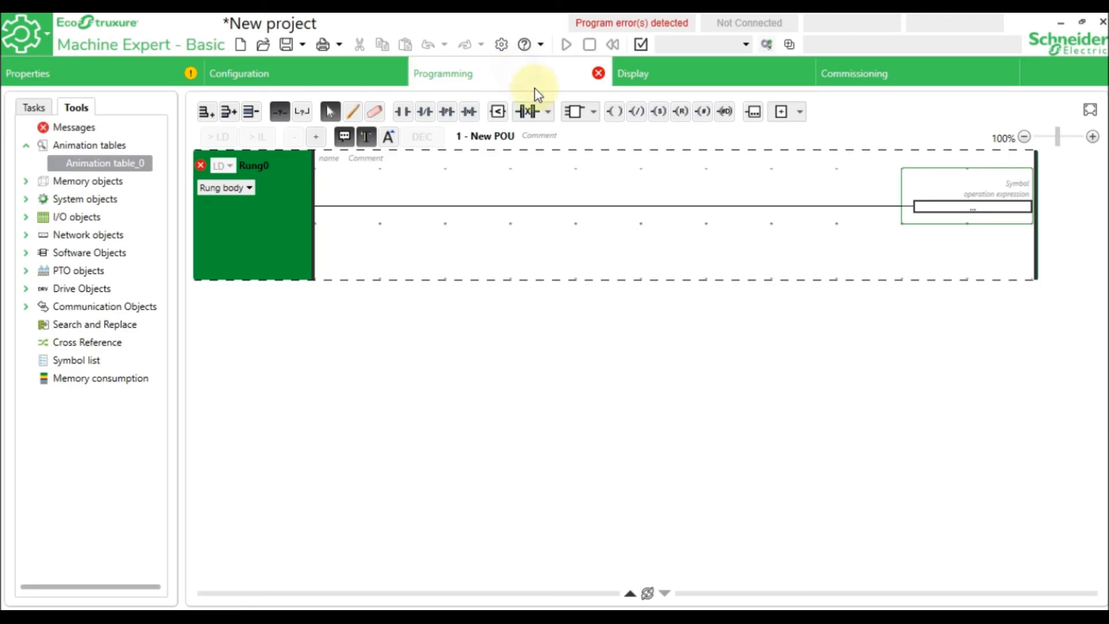
pyautogui.click(1002, 194)
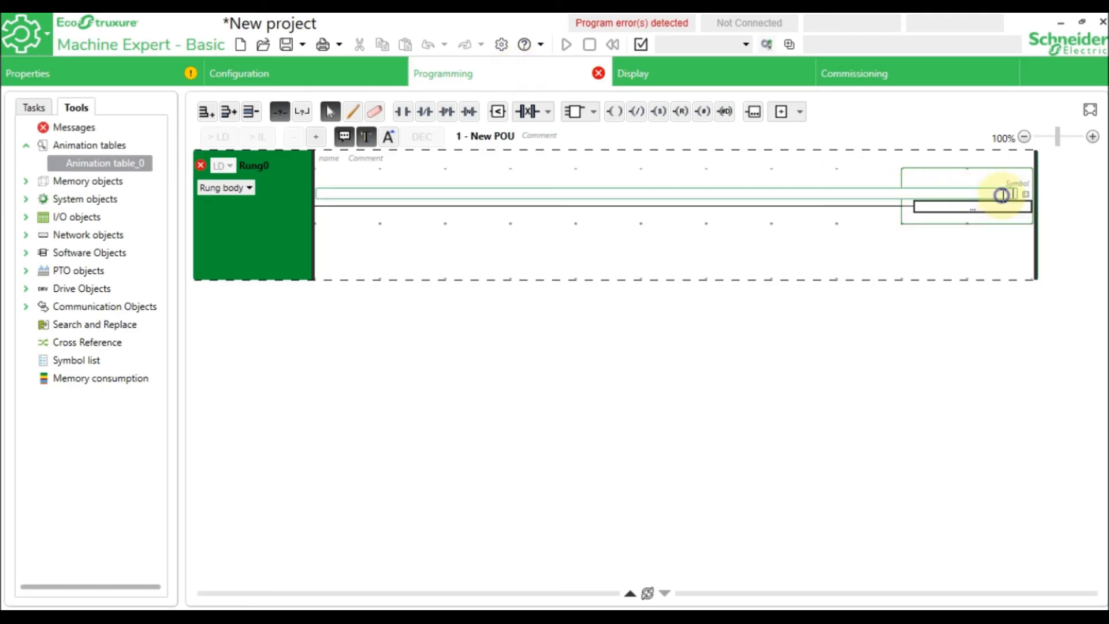
pyautogui.write('%mw0 :=')
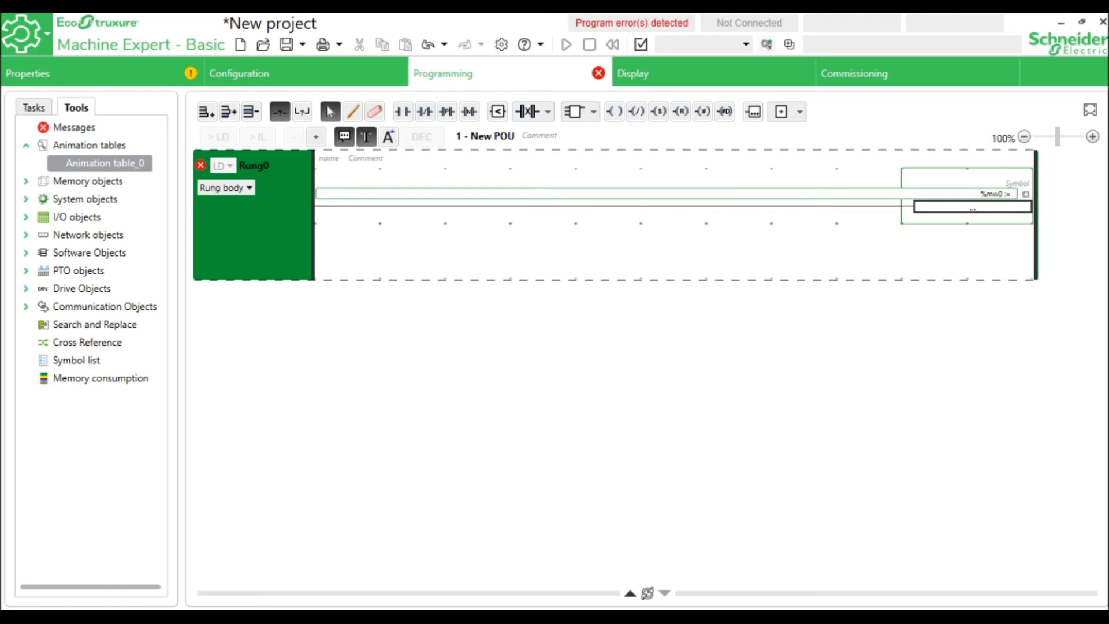
pyautogui.write('%iw1.0')
pyautogui.press('Return')
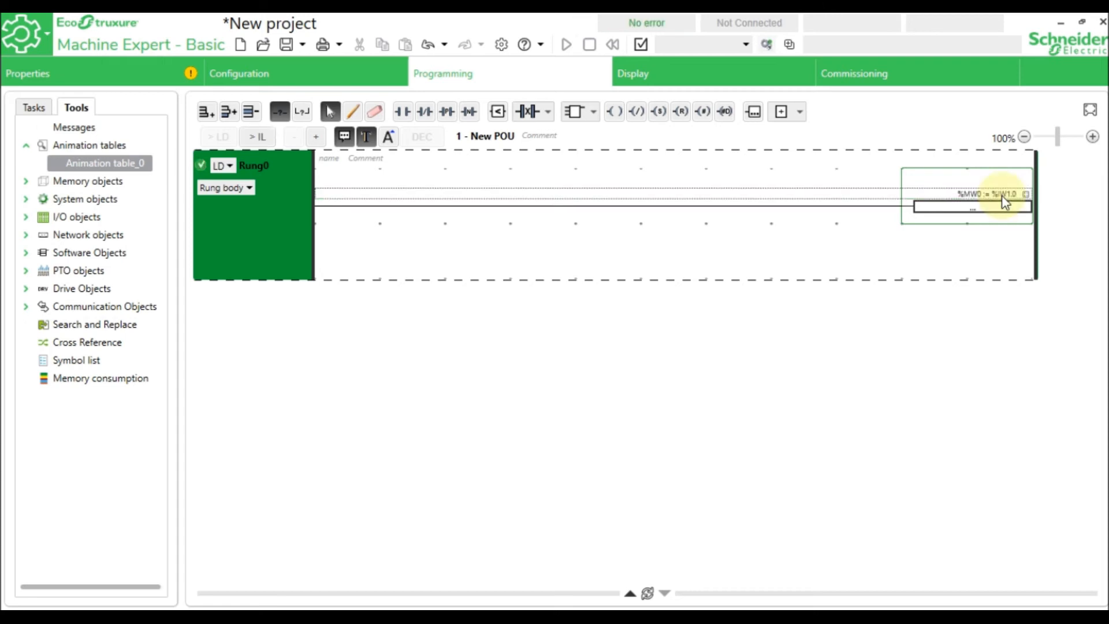
pyautogui.click(932, 256)
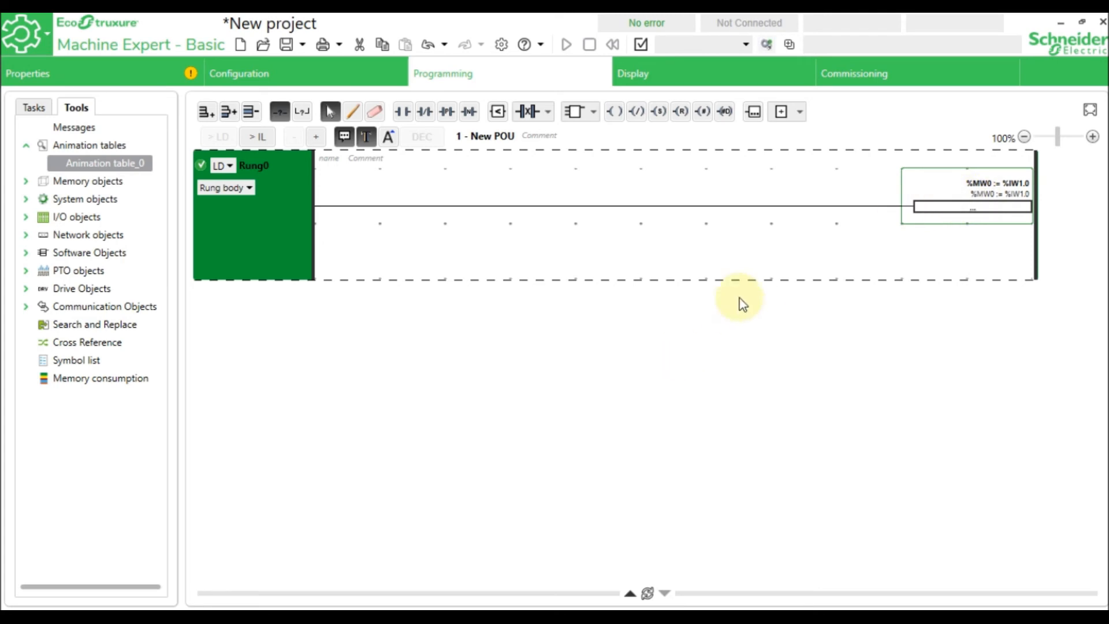
pyautogui.click(819, 256)
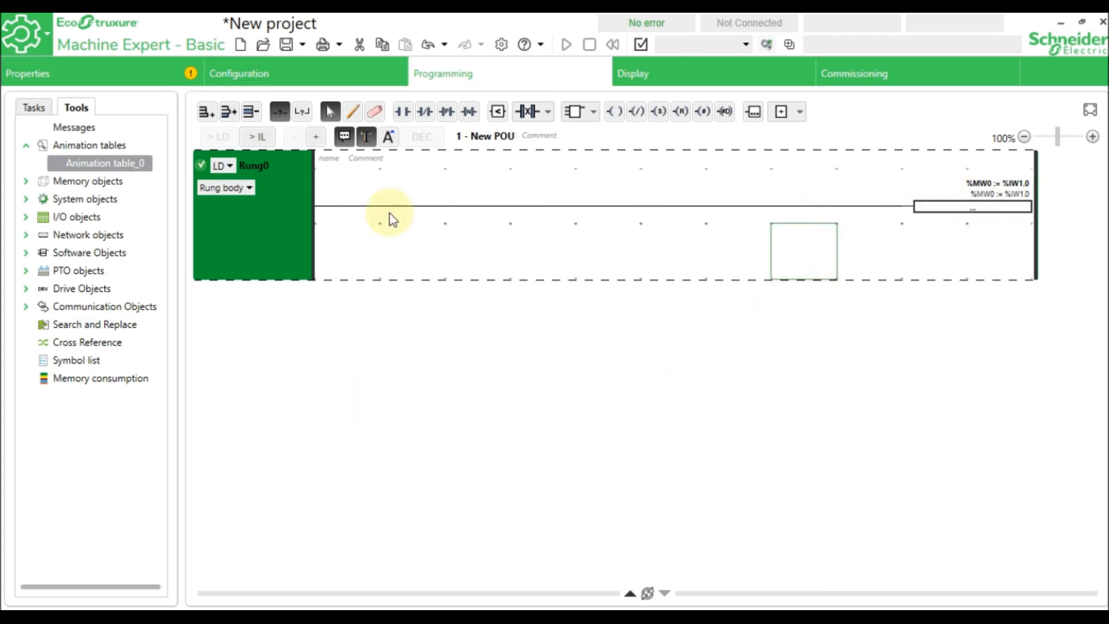
# - Add a new empty rung below Rung0 in the ladder program
pyautogui.click(223, 252)
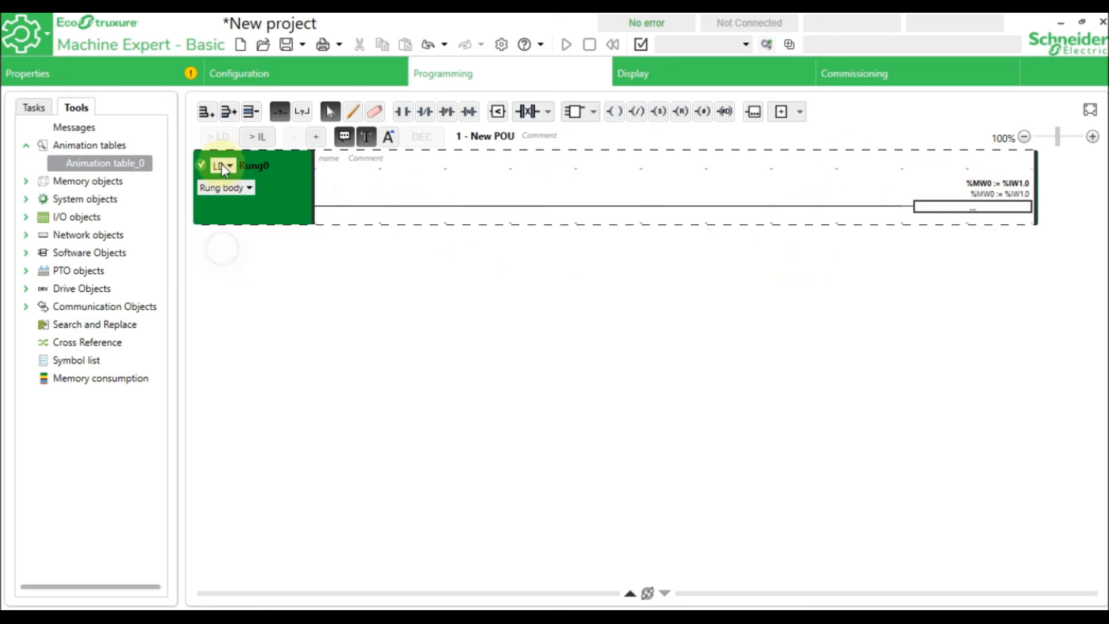
pyautogui.click(205, 112)
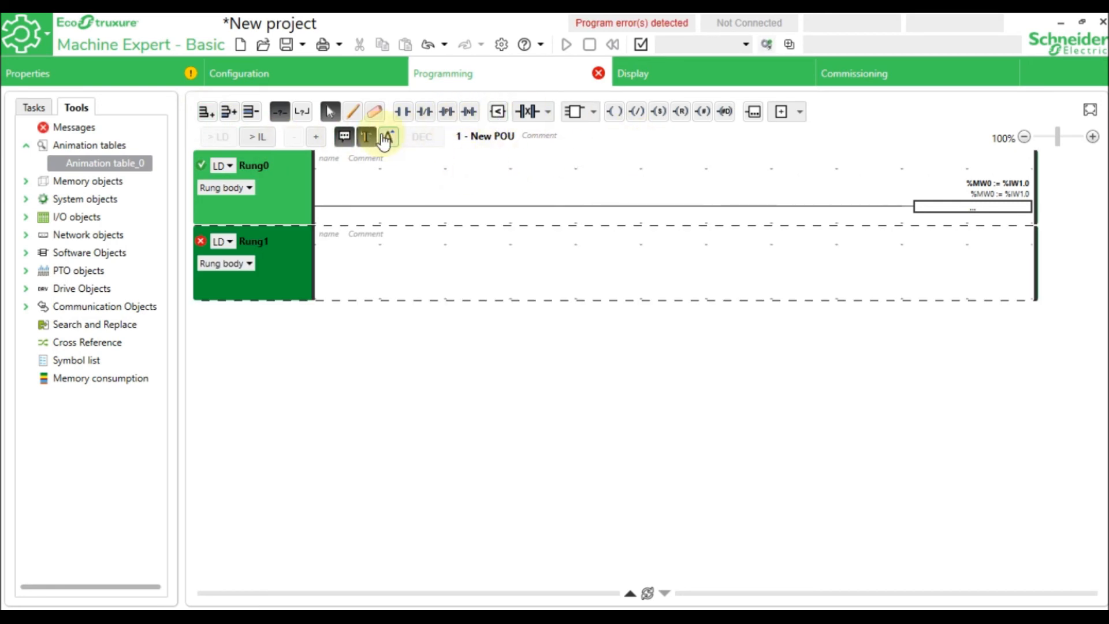
# - Review the TM3TI4/G module's analog input settings for %IW1.0, and return to the ladder program
pyautogui.click(278, 65)
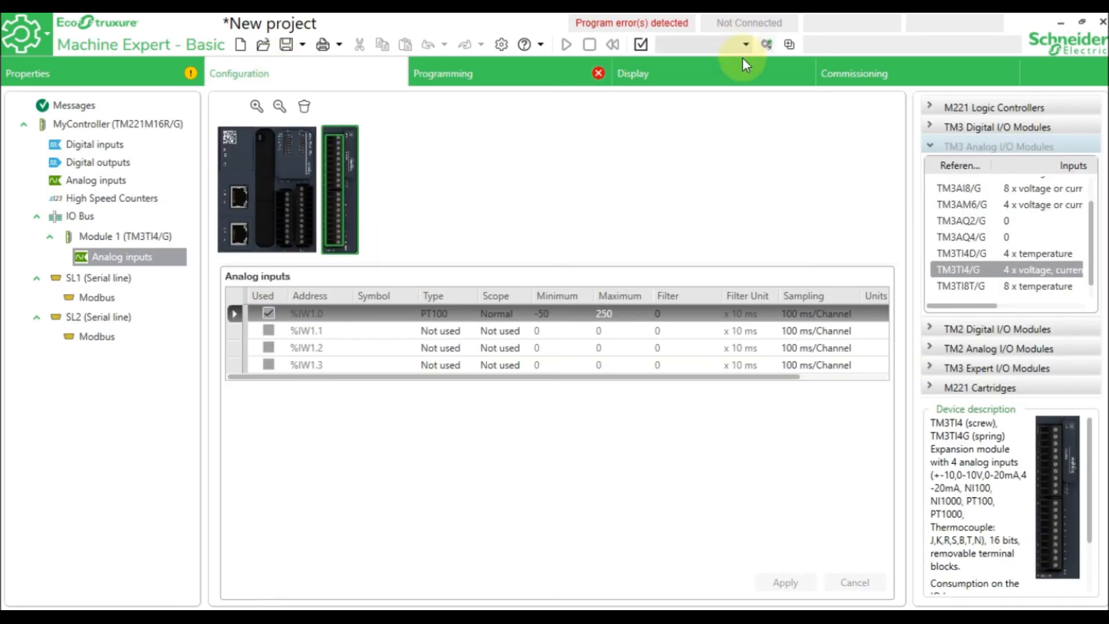
pyautogui.click(735, 74)
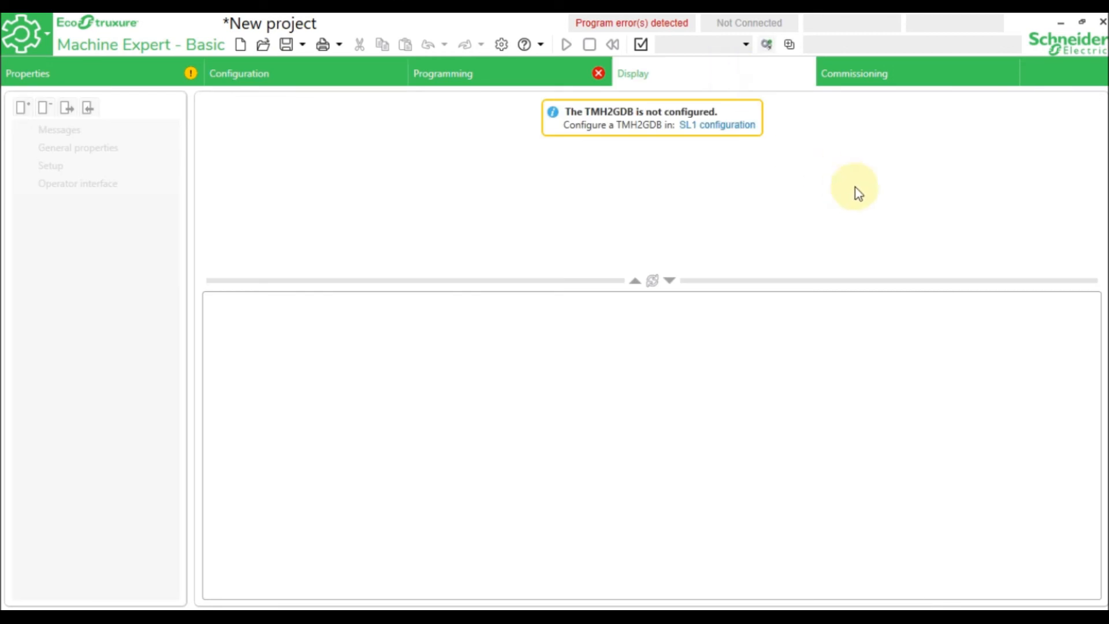
pyautogui.click(498, 75)
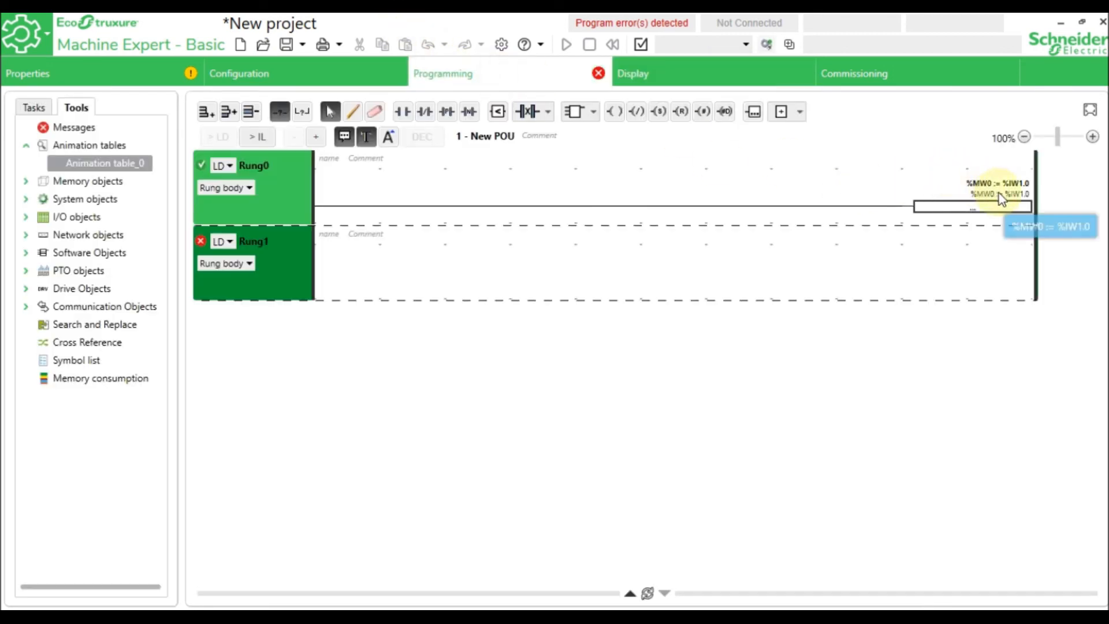
# - Select the first cell of Rung1 and recheck the E52-P6DY sensor's specifications in the Adobe Reader datasheet before returning to the ladder program
pyautogui.click(364, 272)
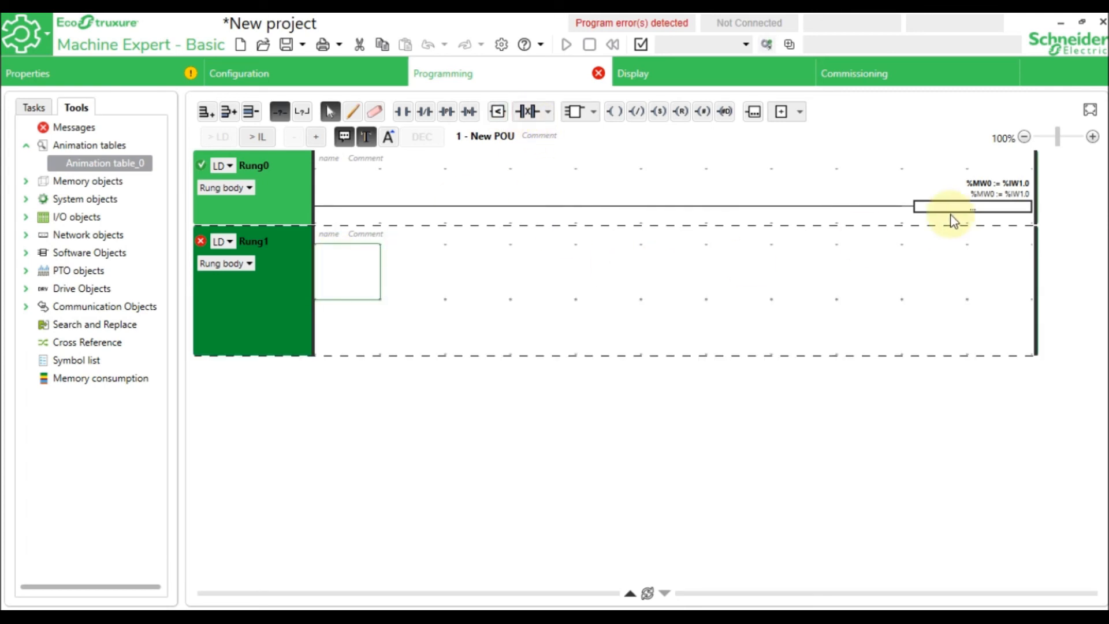
pyautogui.click(662, 292)
pyautogui.click(106, 617)
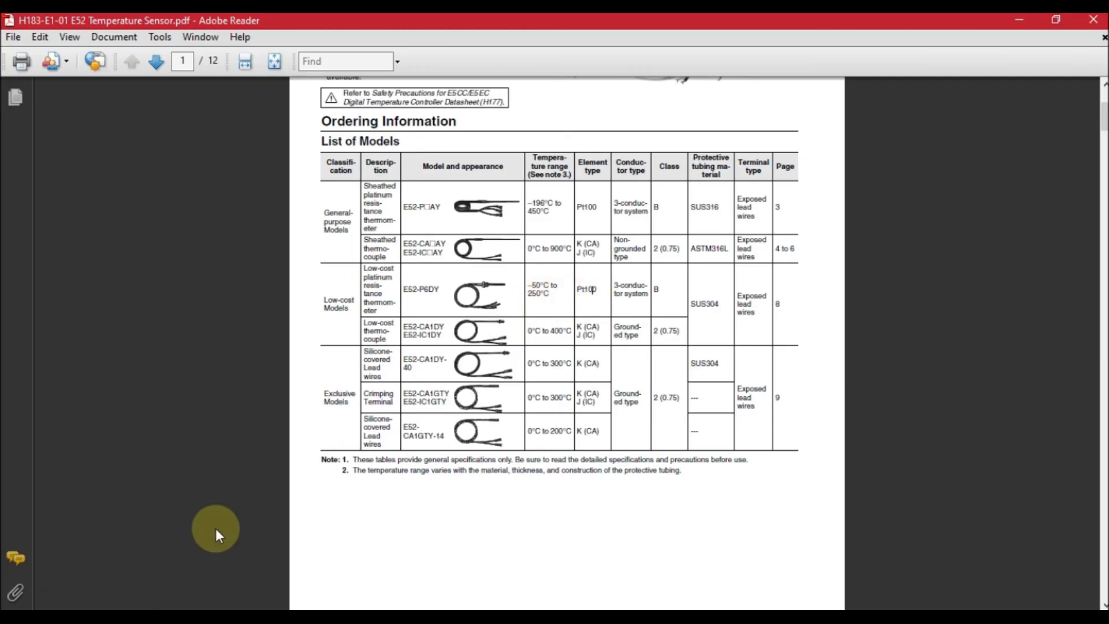
pyautogui.click(232, 616)
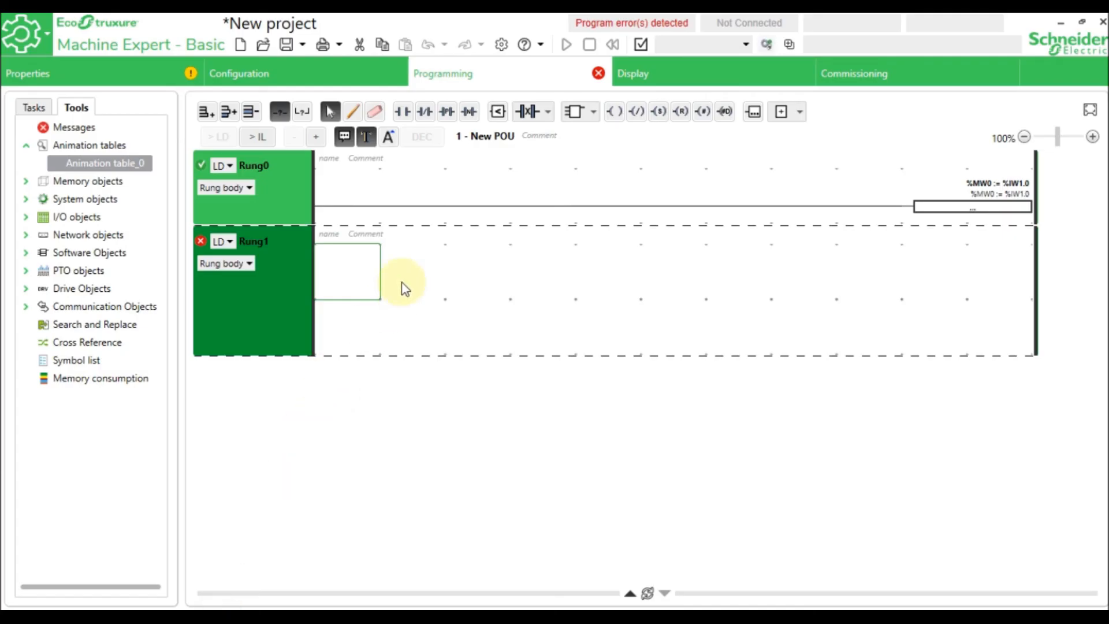